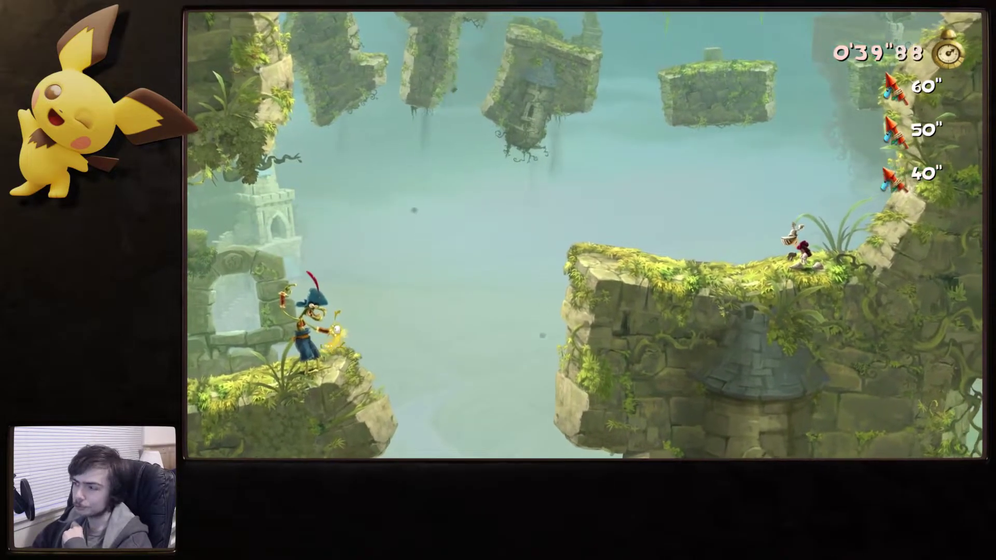
pyautogui.press('Escape')
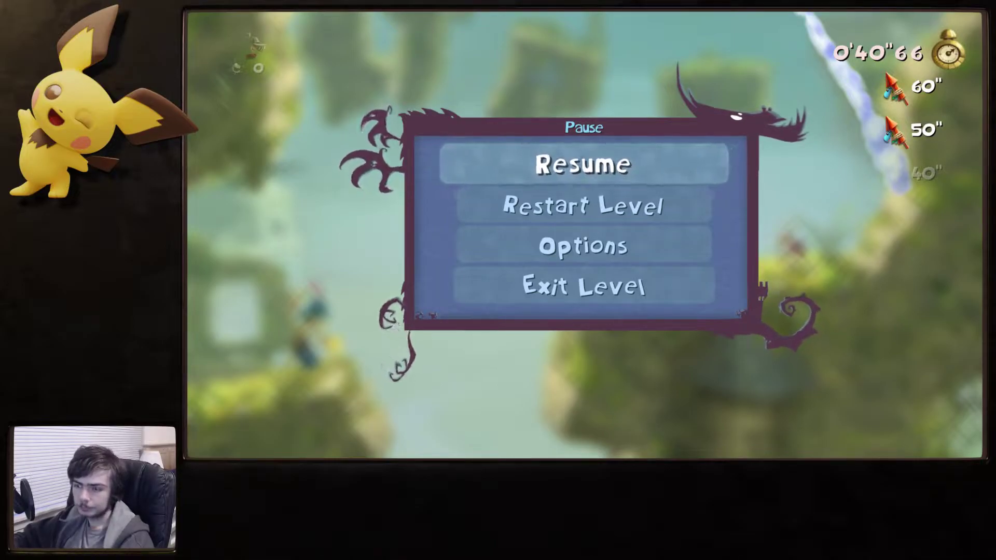
pyautogui.press('Return')
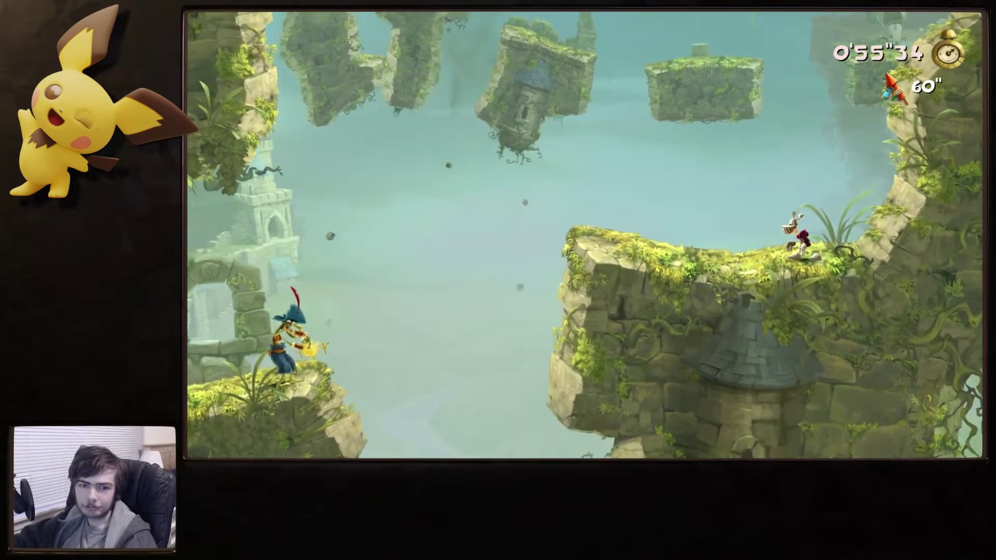
pyautogui.press('Escape')
pyautogui.press('Down')
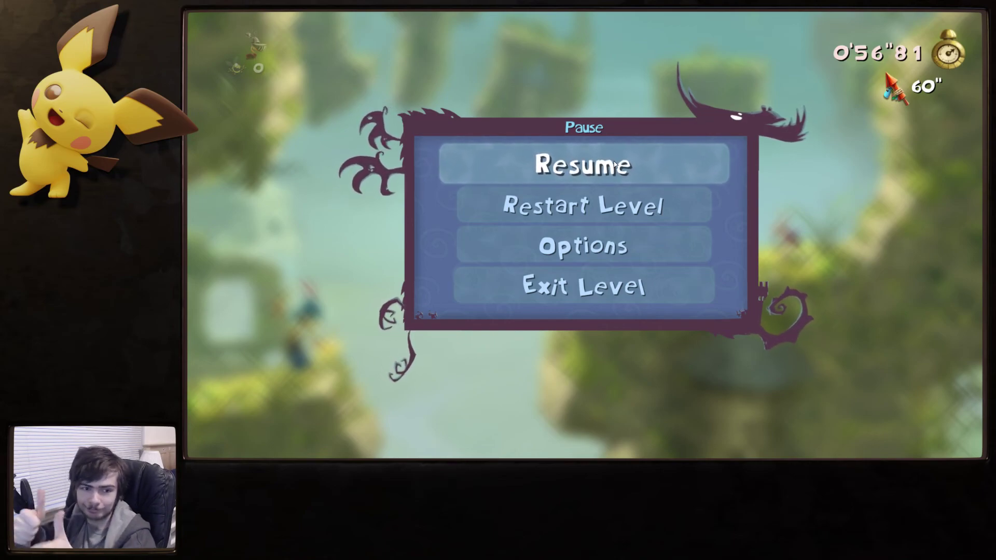
pyautogui.press('Down')
pyautogui.press('Down')
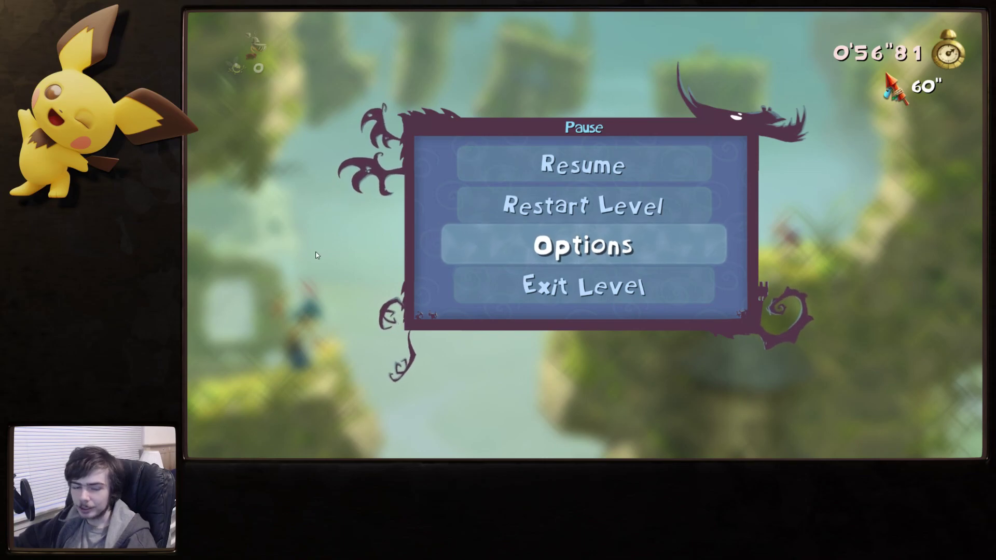